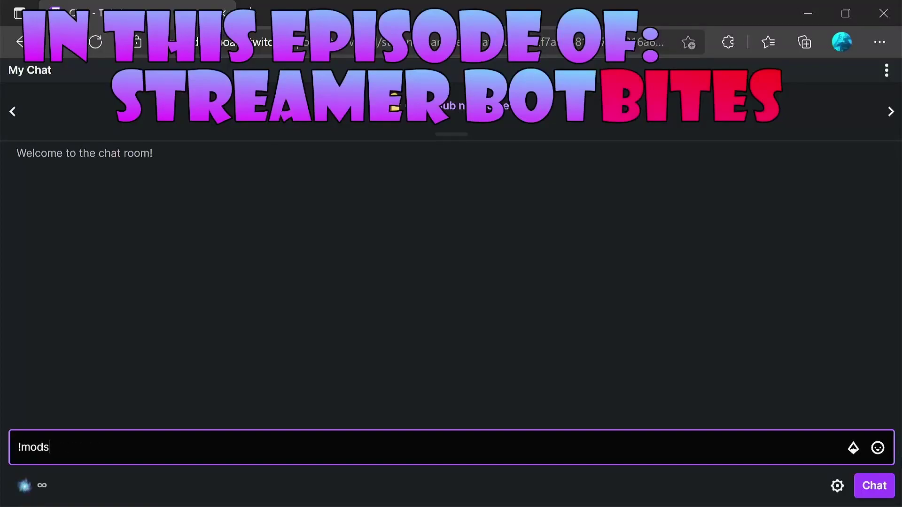
Send the !mods message in the Twitch chat room
{"action": "key", "text": "Return"}
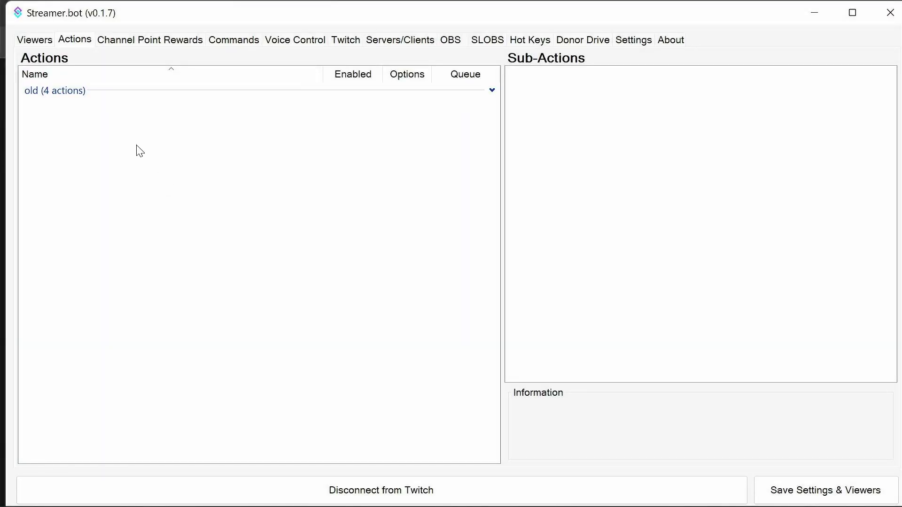
Import the pasted action string to add the Shout Outs group with three shout-out actions
{"action": "right_click", "coordinate": [113, 146]}
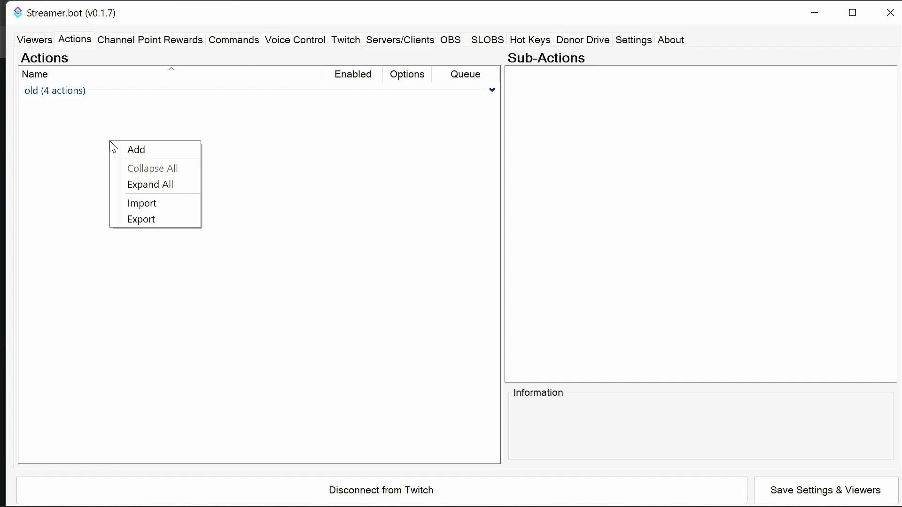
{"action": "left_click", "coordinate": [142, 204]}
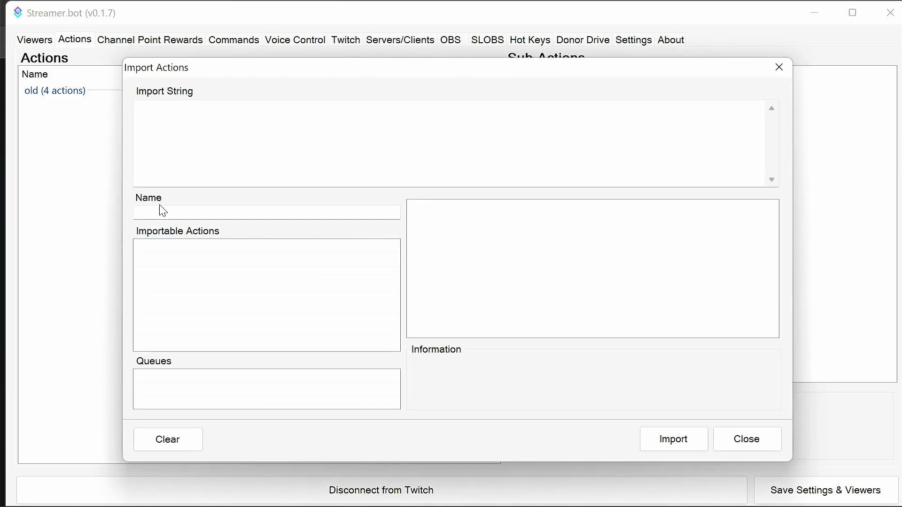
{"action": "right_click", "coordinate": [179, 134]}
{"action": "left_click", "coordinate": [201, 203]}
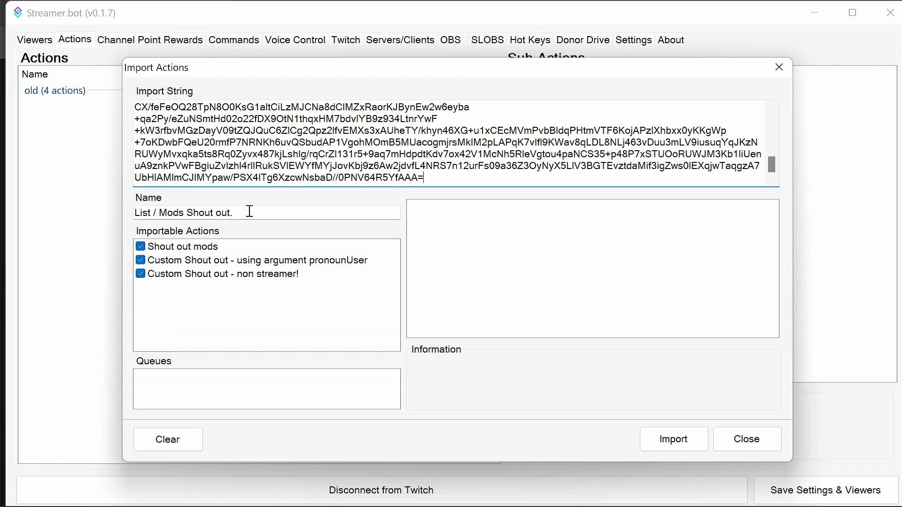
{"action": "left_click", "coordinate": [644, 443]}
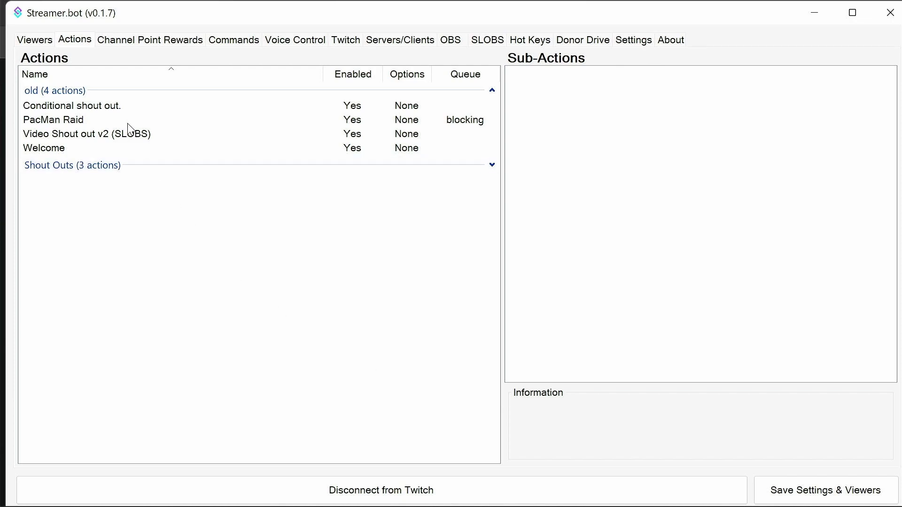
Review Shout out mods' sub-actions: set %pronounUser%, the custom shout-out call, and a 1000ms delay
{"action": "left_click", "coordinate": [102, 90]}
{"action": "left_click", "coordinate": [101, 109]}
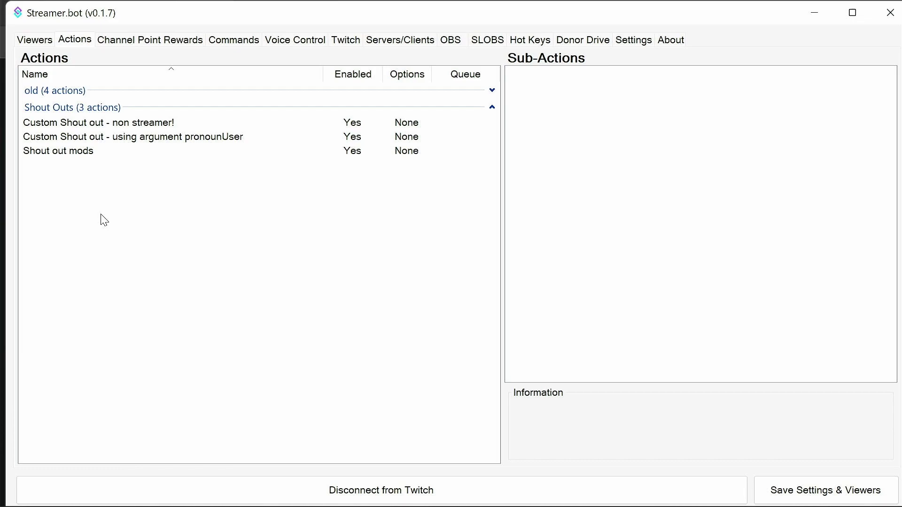
{"action": "left_click", "coordinate": [72, 151]}
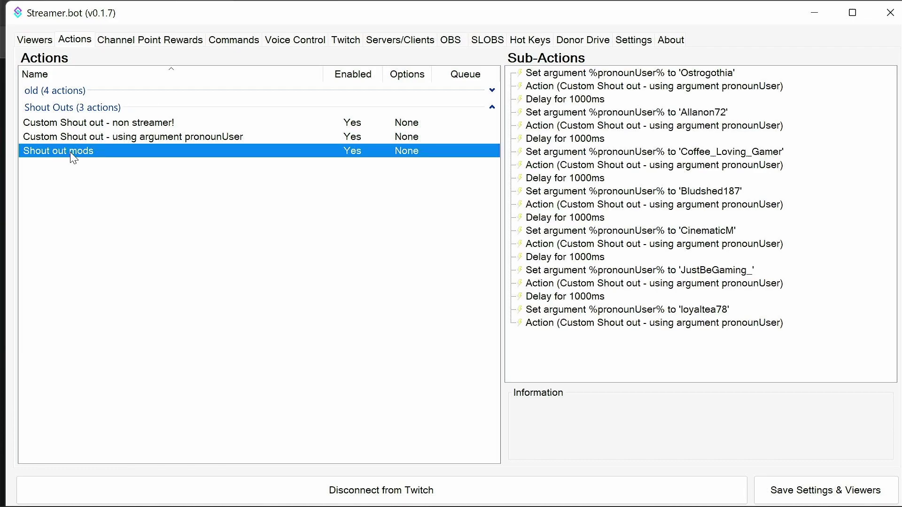
{"action": "left_click", "coordinate": [632, 75]}
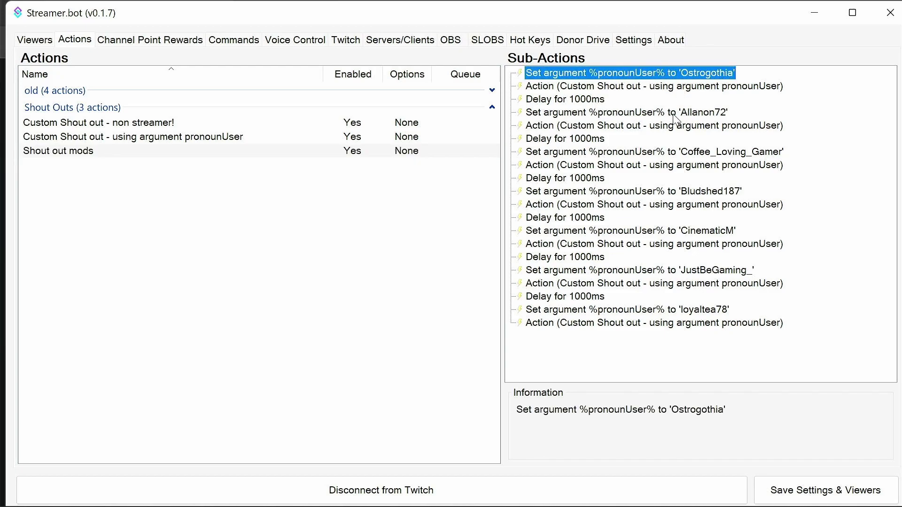
{"action": "left_click", "coordinate": [608, 88]}
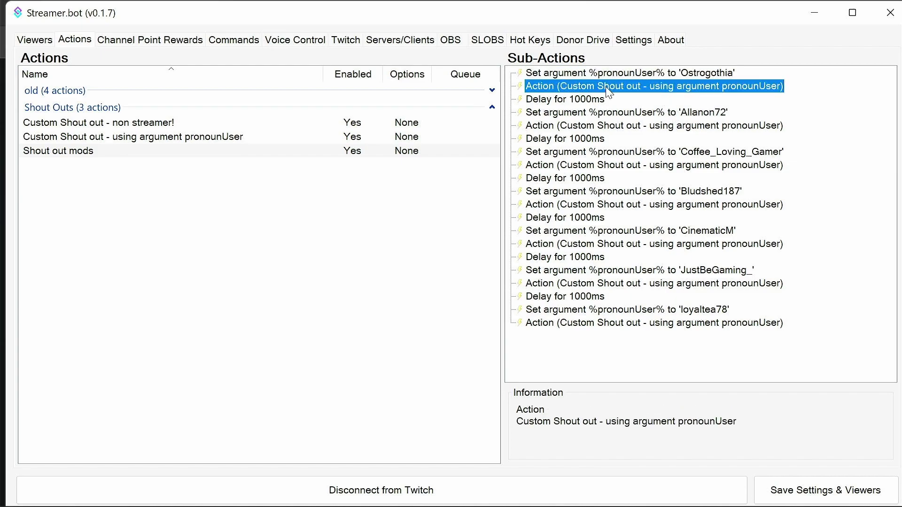
{"action": "left_click", "coordinate": [576, 101]}
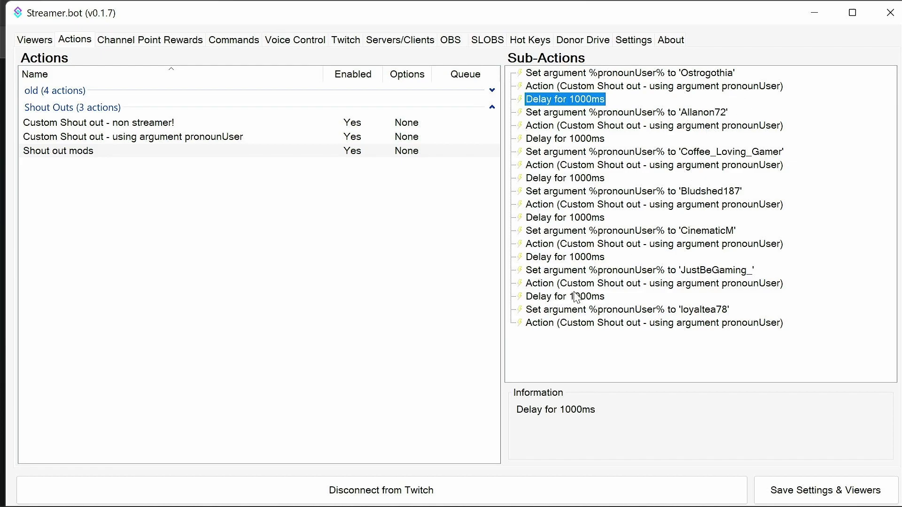
Duplicate the set-argument, custom shout-out, and 1000ms delay sub-actions
{"action": "left_click", "coordinate": [565, 75]}
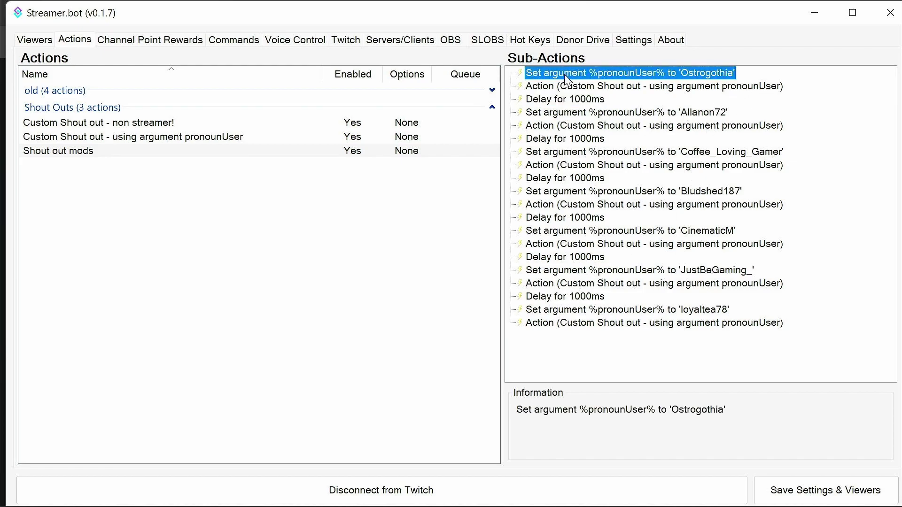
{"action": "right_click", "coordinate": [566, 80]}
{"action": "left_click", "coordinate": [623, 170]}
{"action": "right_click", "coordinate": [579, 88]}
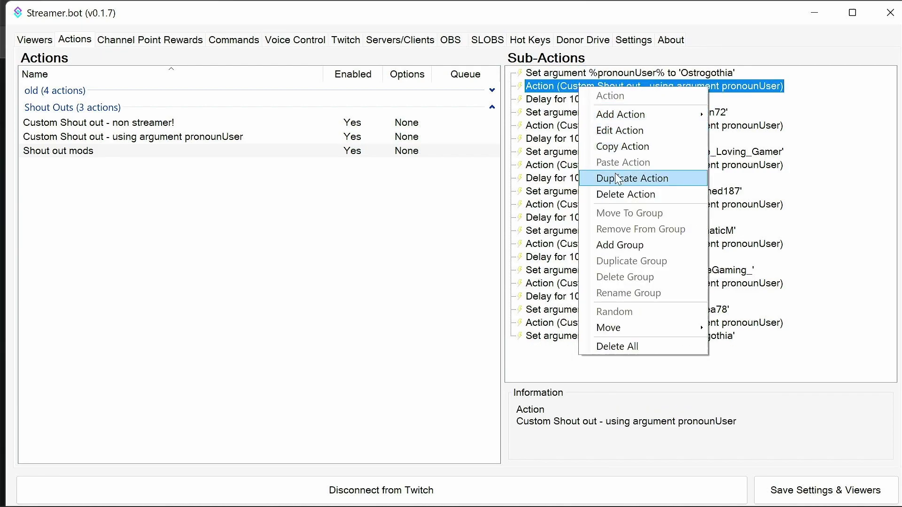
{"action": "left_click", "coordinate": [617, 179]}
{"action": "right_click", "coordinate": [577, 100]}
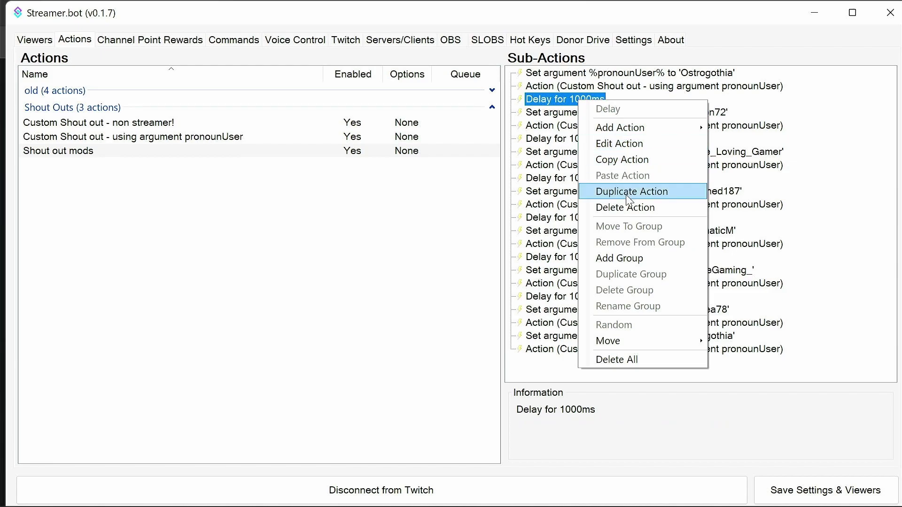
{"action": "left_click", "coordinate": [628, 193]}
Change the duplicated set-argument's %pronounUser% value to flad_bot
{"action": "left_click", "coordinate": [705, 336]}
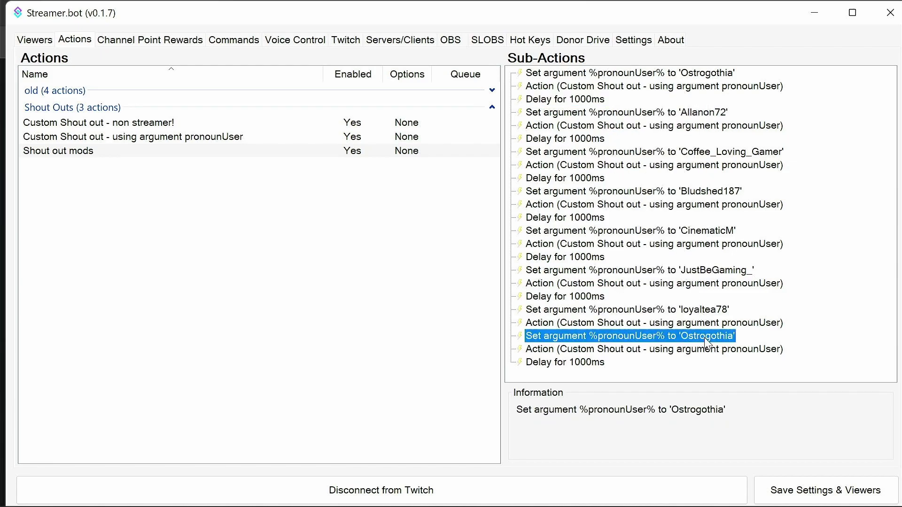
{"action": "double_click", "coordinate": [706, 341]}
{"action": "left_click_drag", "start_coordinate": [455, 264], "coordinate": [353, 269]}
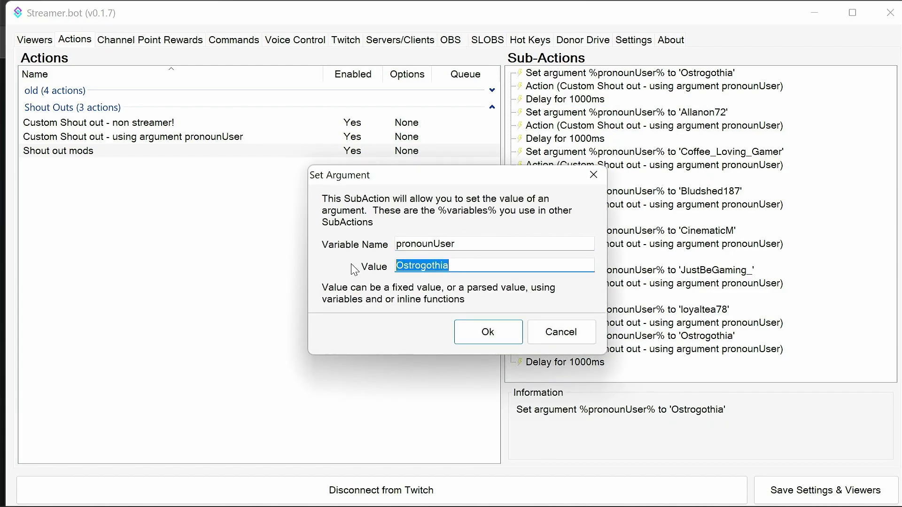
{"action": "type", "text": "flad"}
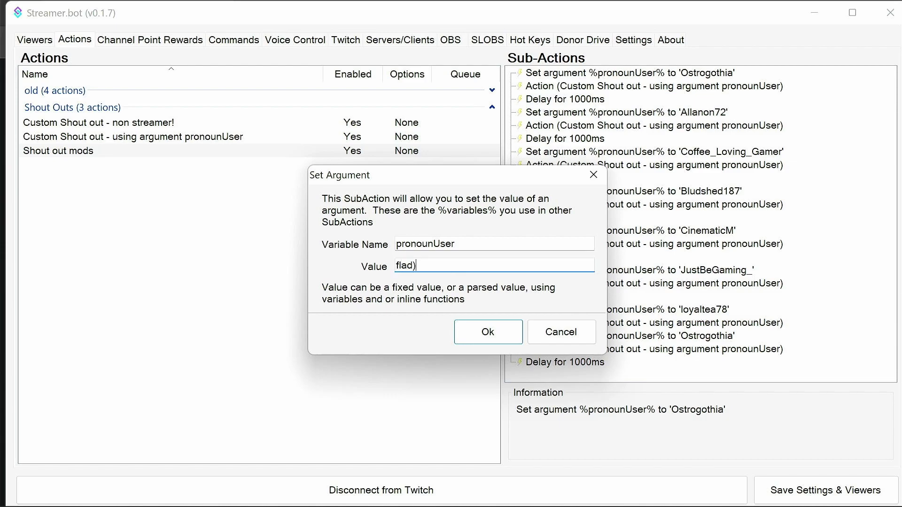
{"action": "type", "text": "_bot"}
{"action": "left_click", "coordinate": [484, 331]}
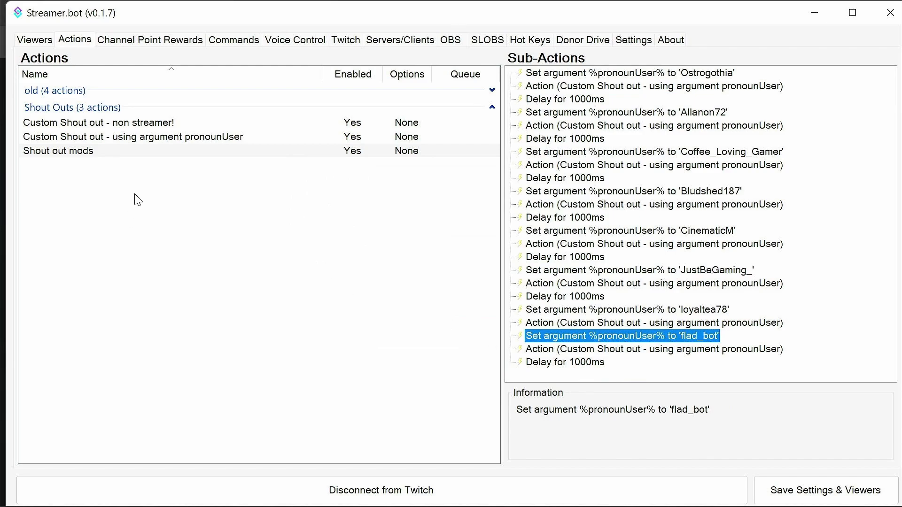
Inspect the custom shout-out action's Message text, noting the %customso% variable, without changes
{"action": "left_click", "coordinate": [136, 138]}
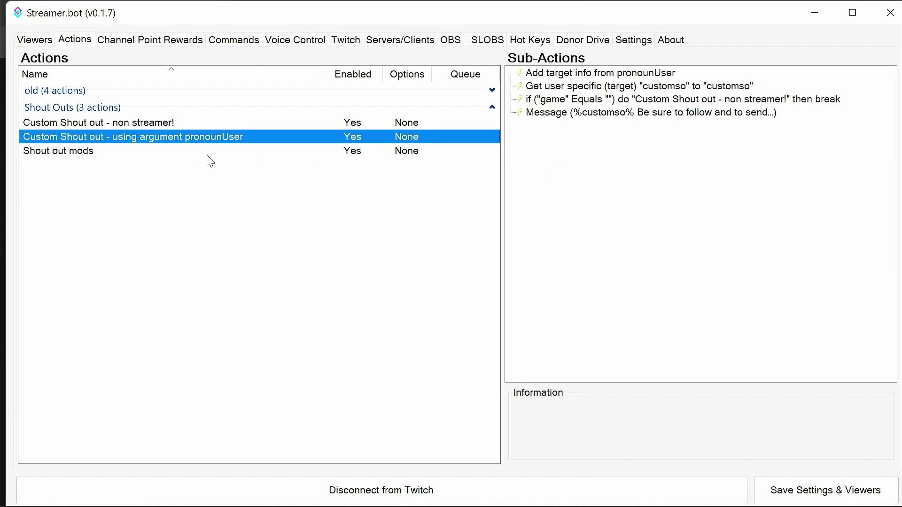
{"action": "left_click", "coordinate": [594, 116]}
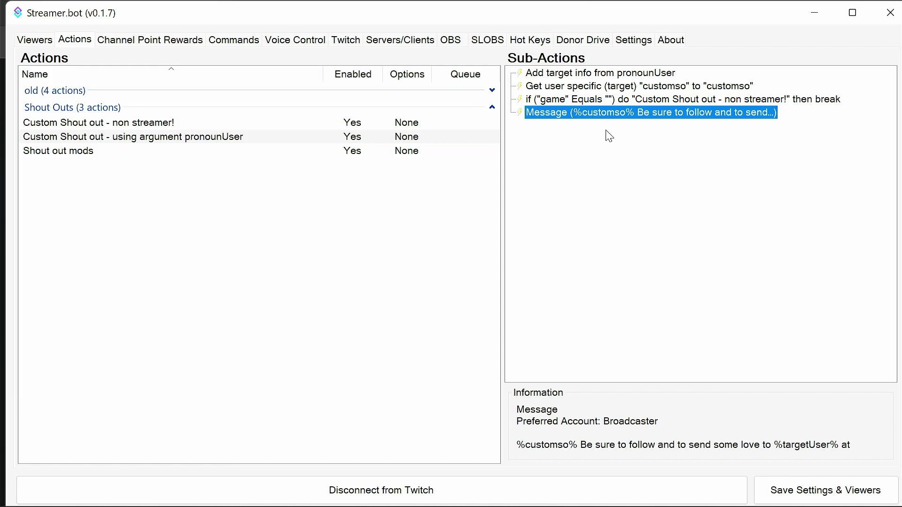
{"action": "double_click", "coordinate": [664, 113]}
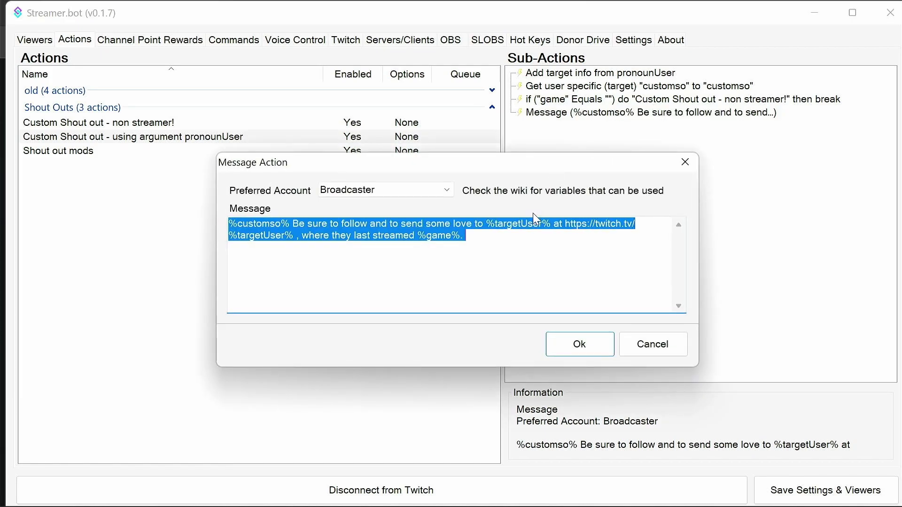
{"action": "left_click", "coordinate": [498, 238]}
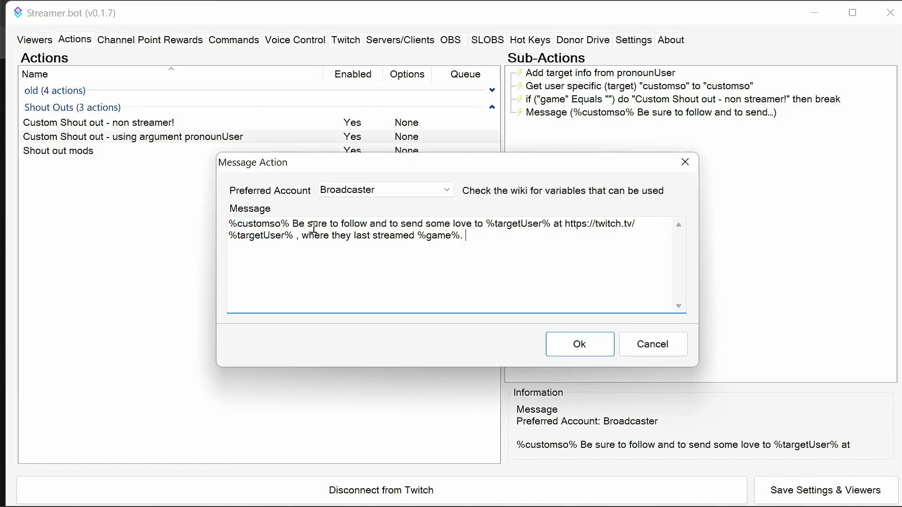
{"action": "left_click_drag", "start_coordinate": [289, 224], "coordinate": [214, 230]}
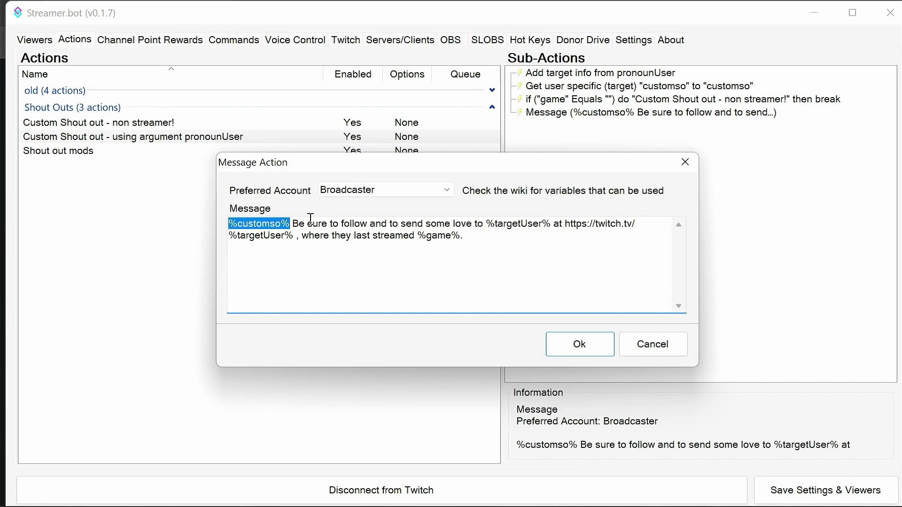
{"action": "left_click", "coordinate": [601, 348]}
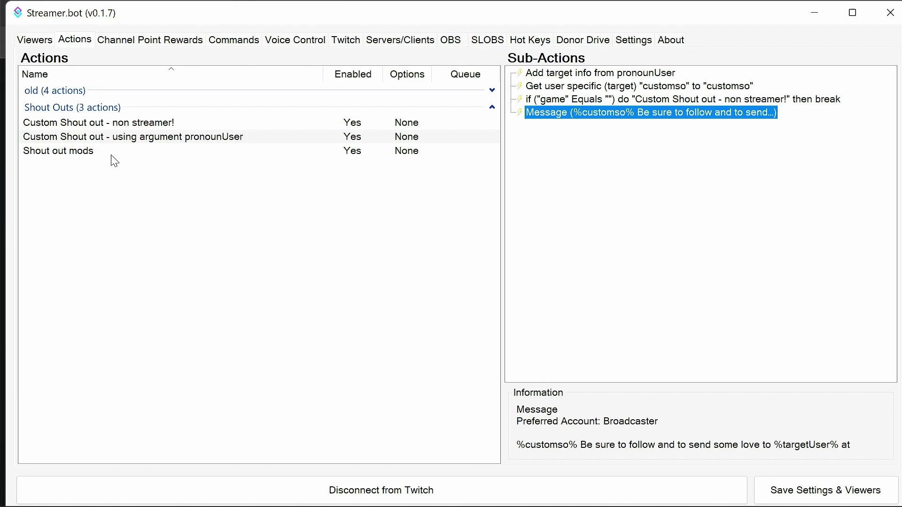
Inspect the Message text of 'Custom Shout out - non streamer!' without changes
{"action": "left_click", "coordinate": [123, 126]}
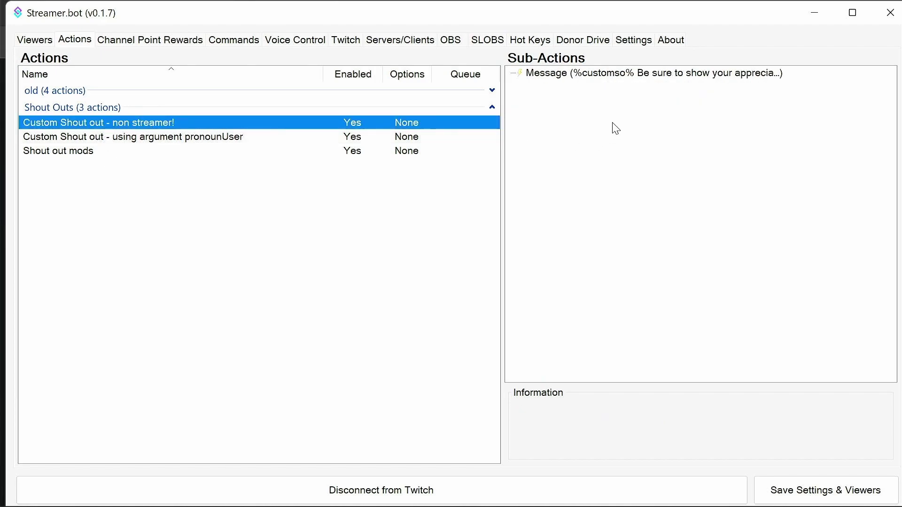
{"action": "left_click", "coordinate": [640, 76]}
{"action": "double_click", "coordinate": [641, 76]}
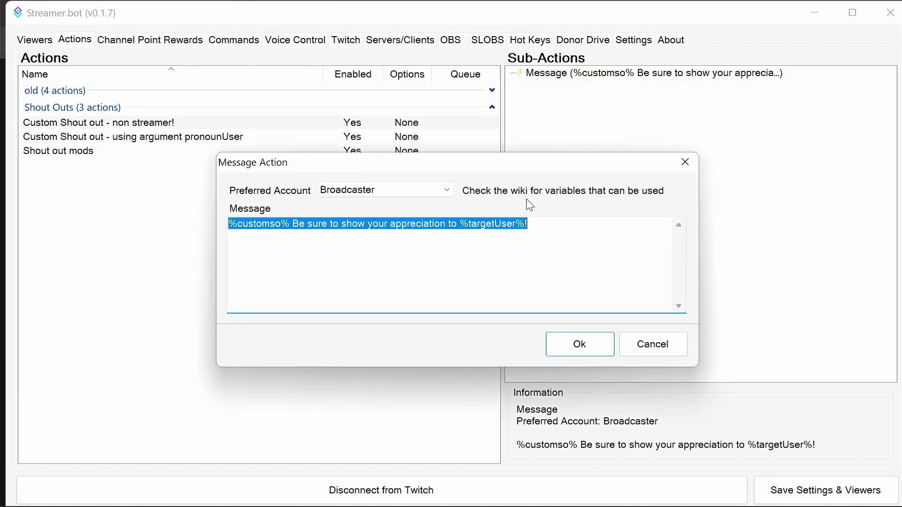
{"action": "left_click", "coordinate": [524, 224]}
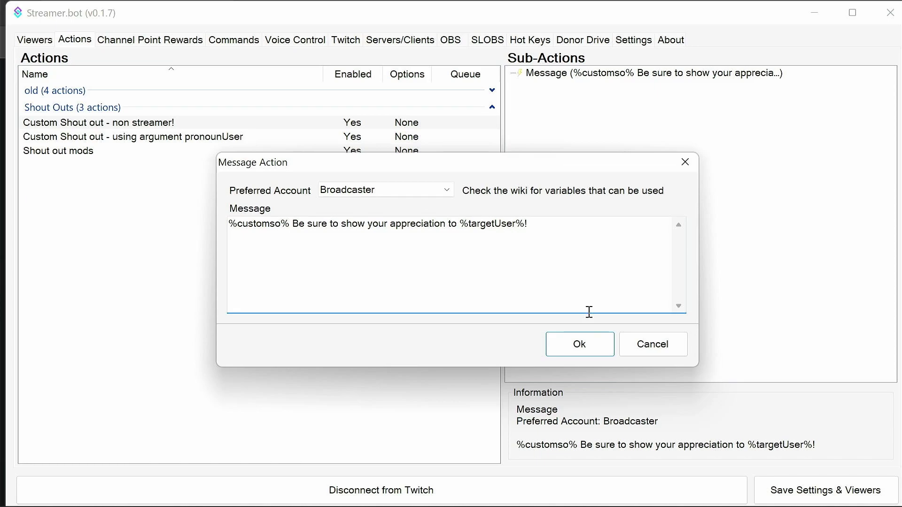
{"action": "left_click", "coordinate": [592, 345]}
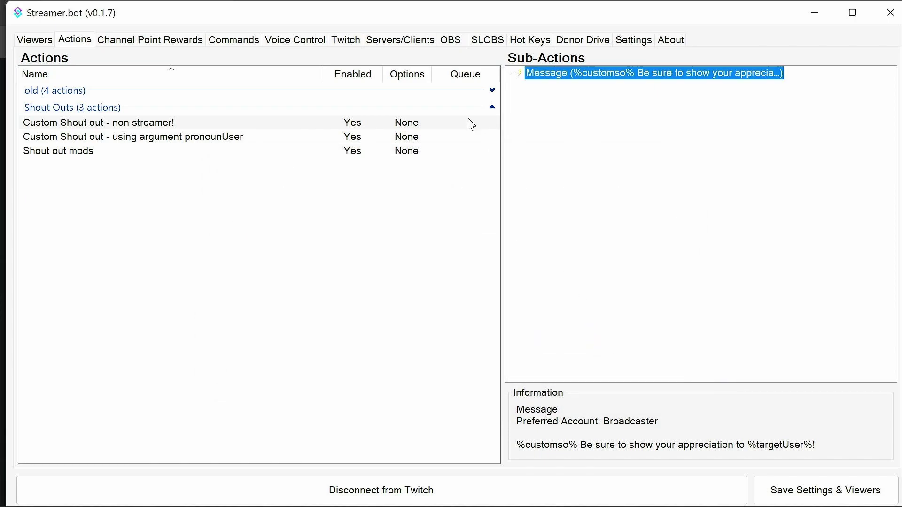
Add a new !mods chat command and allow the broadcaster's account to run it
{"action": "left_click", "coordinate": [234, 43]}
{"action": "right_click", "coordinate": [172, 120]}
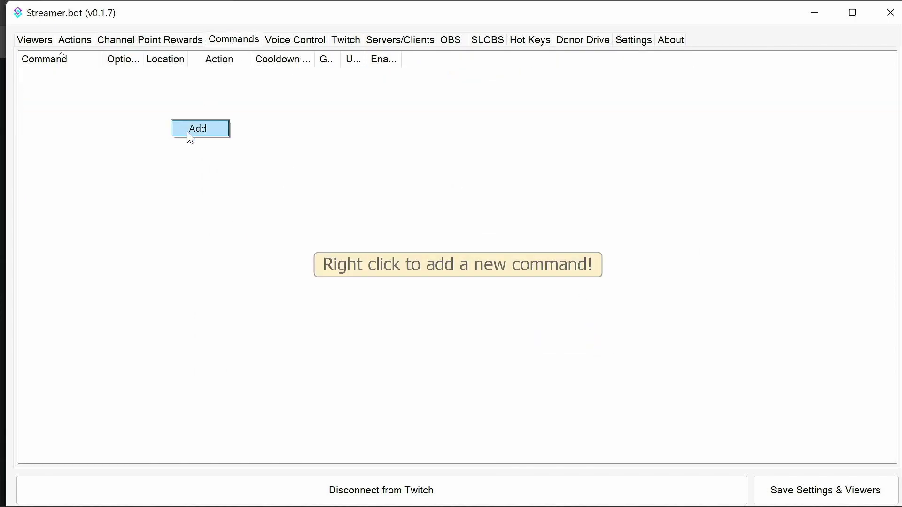
{"action": "left_click", "coordinate": [190, 133]}
{"action": "left_click", "coordinate": [230, 149]}
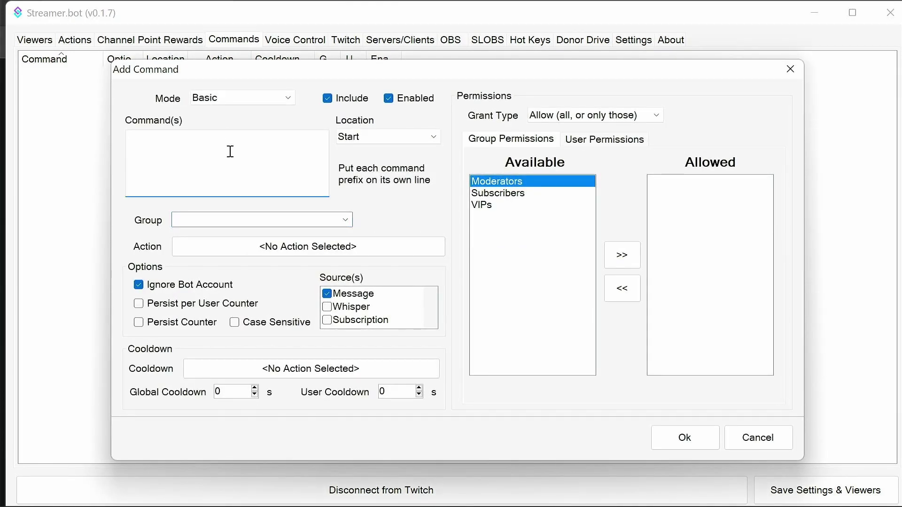
{"action": "type", "text": "!mods"}
{"action": "left_click", "coordinate": [599, 145]}
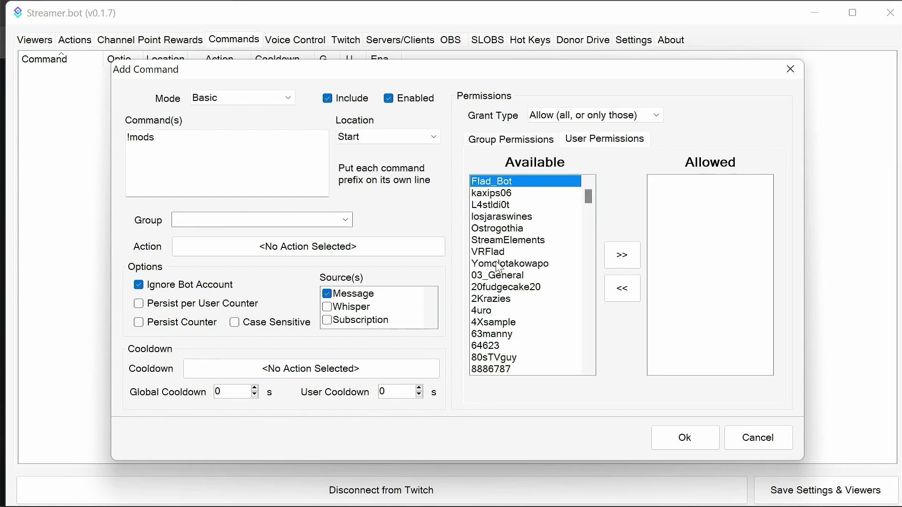
{"action": "left_click", "coordinate": [499, 252]}
{"action": "left_click", "coordinate": [619, 258]}
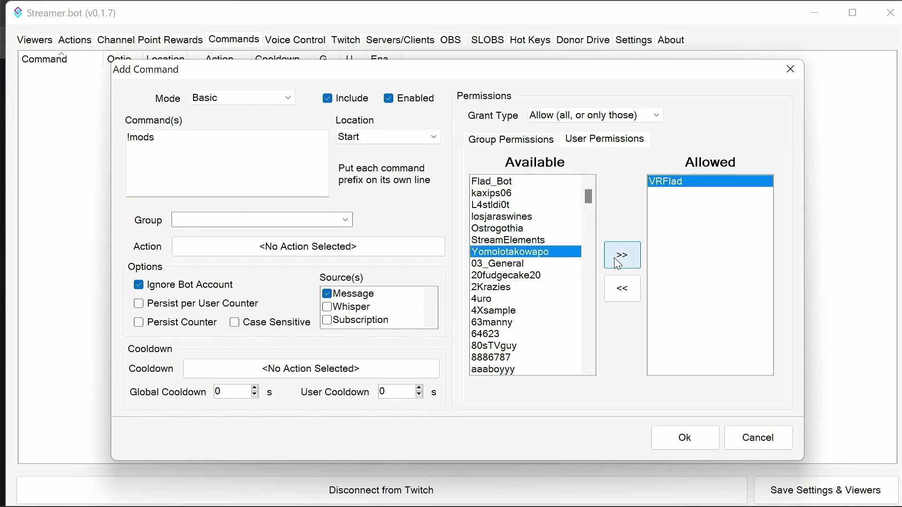
{"action": "left_click", "coordinate": [508, 140]}
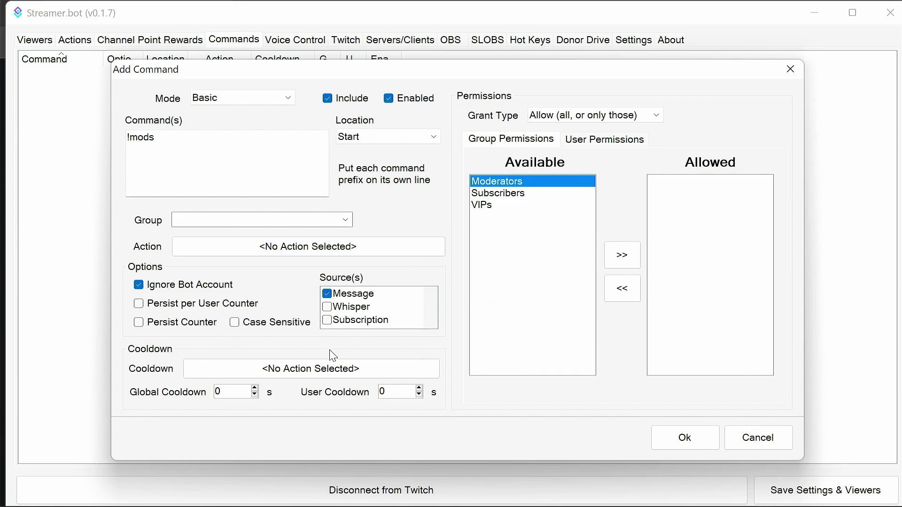
Set the !mods command to run the Shout out mods action and save it
{"action": "left_click", "coordinate": [341, 252]}
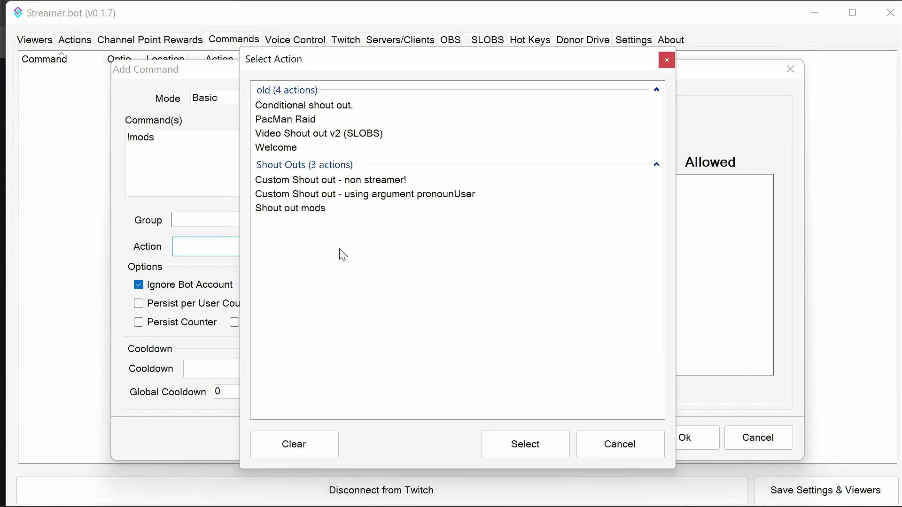
{"action": "left_click", "coordinate": [299, 207]}
{"action": "left_click", "coordinate": [548, 443]}
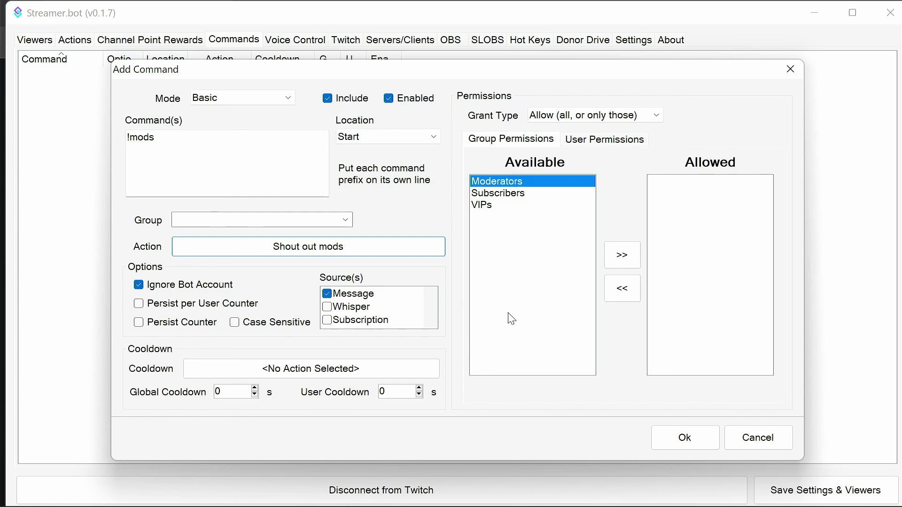
{"action": "left_click", "coordinate": [676, 436]}
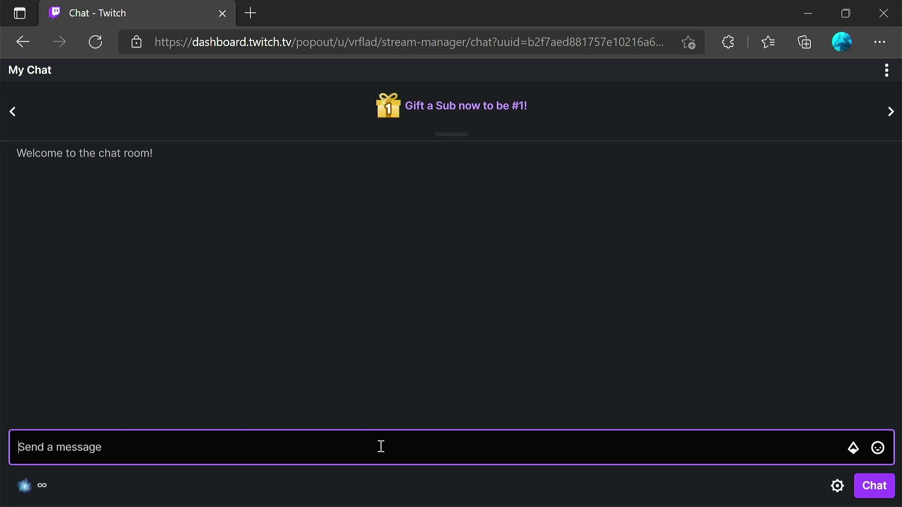
Post !mods in the Twitch chat to trigger the bot's shout-outs
{"action": "type", "text": "!mods"}
{"action": "key", "text": "Return"}
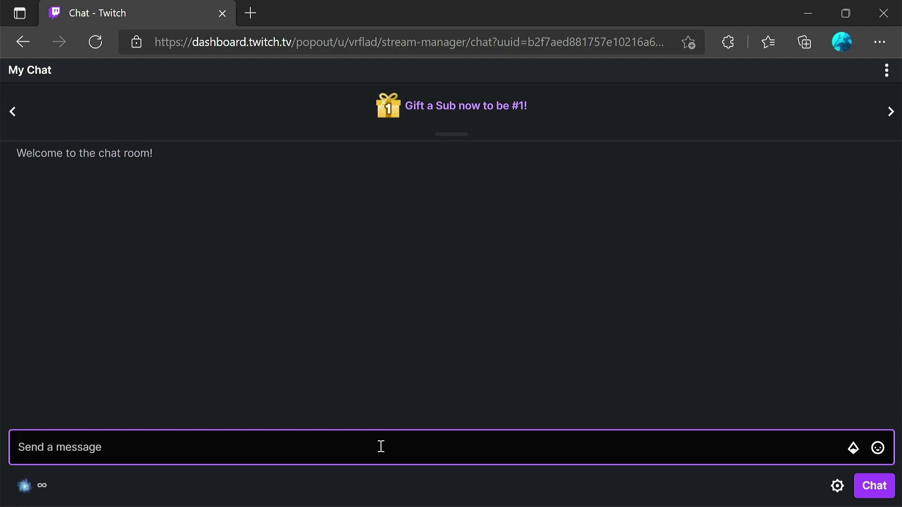